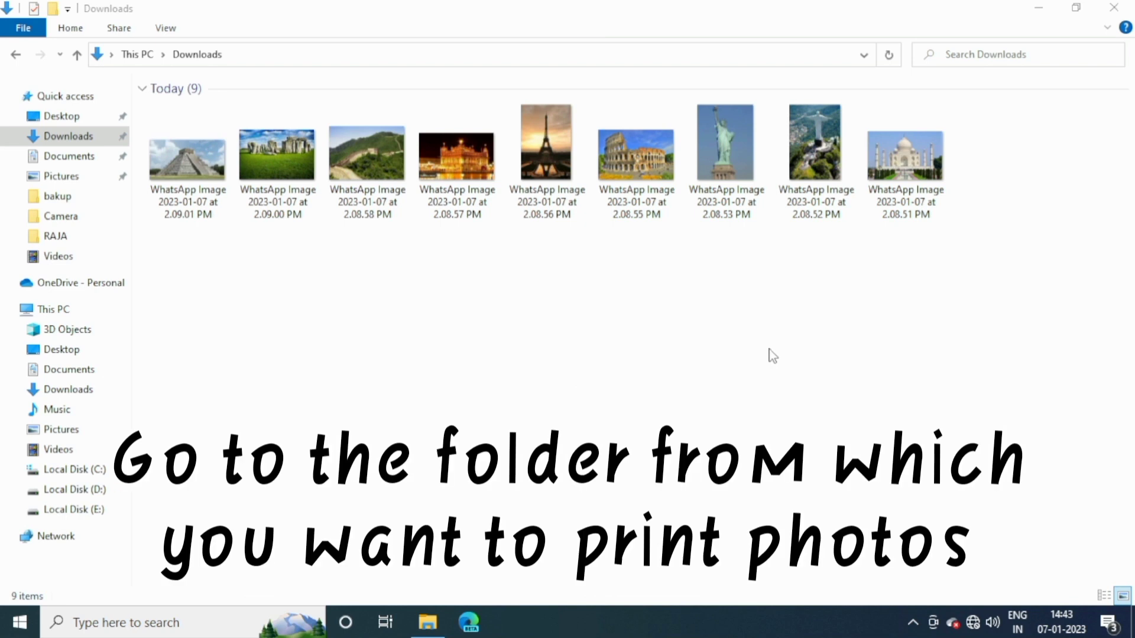
Step: Select the Eiffel Tower, Colosseum, Liberty, Redeemer, Taj Mahal, Golden Temple, Great Wall, Stonehenge and Chichen Itza photos
{"action": "left_click", "coordinate": [344, 308]}
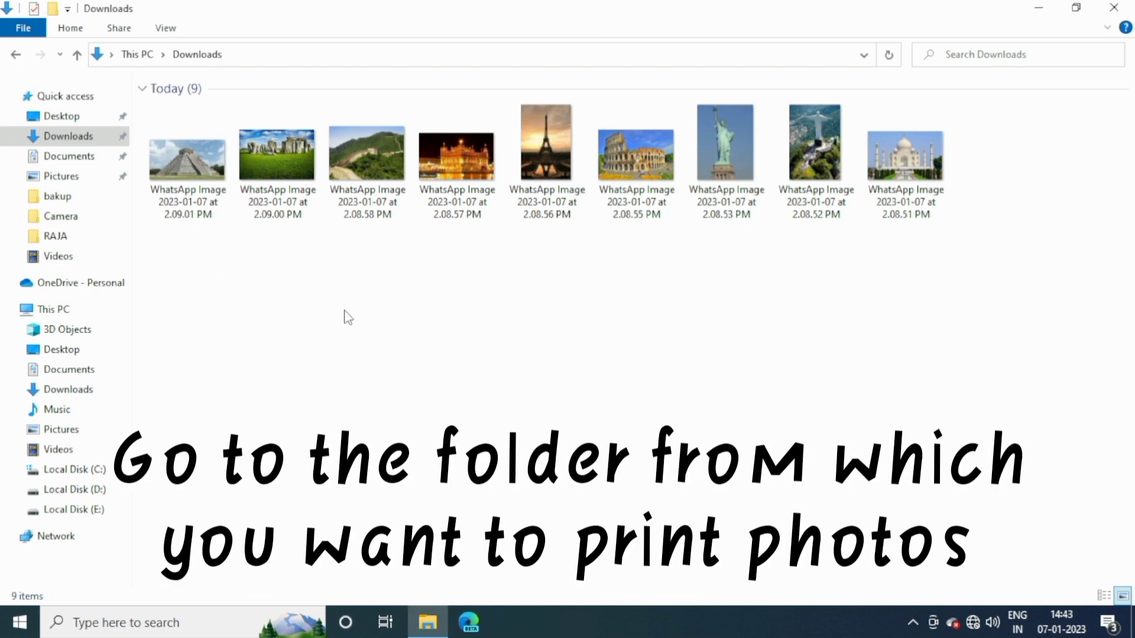
{"action": "key", "text": "ctrl+a"}
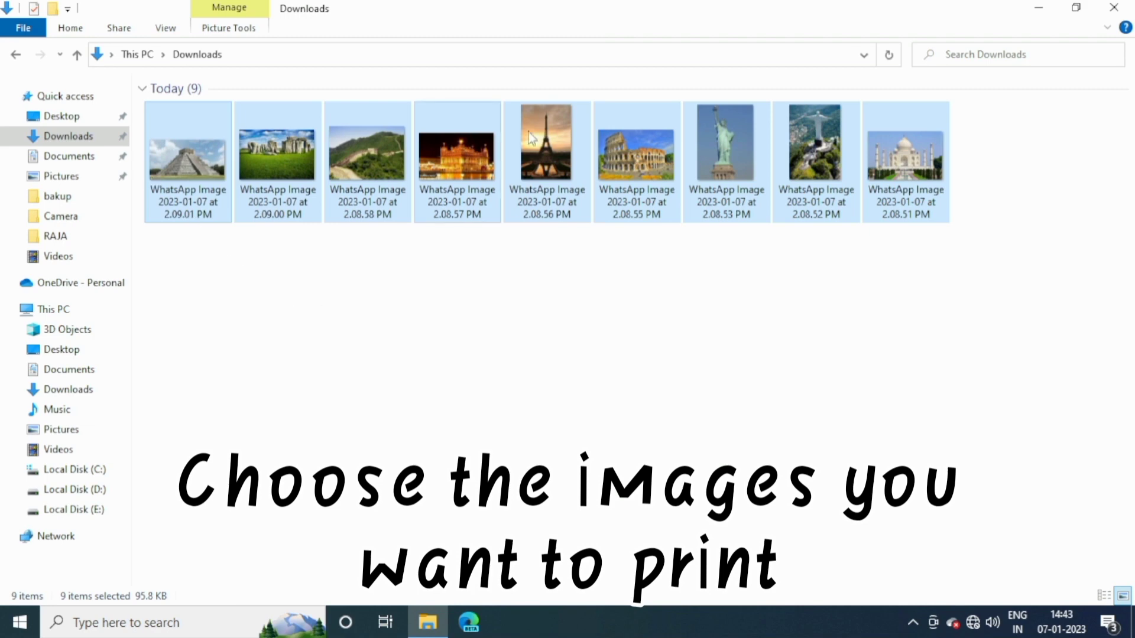
{"action": "left_click", "coordinate": [264, 239]}
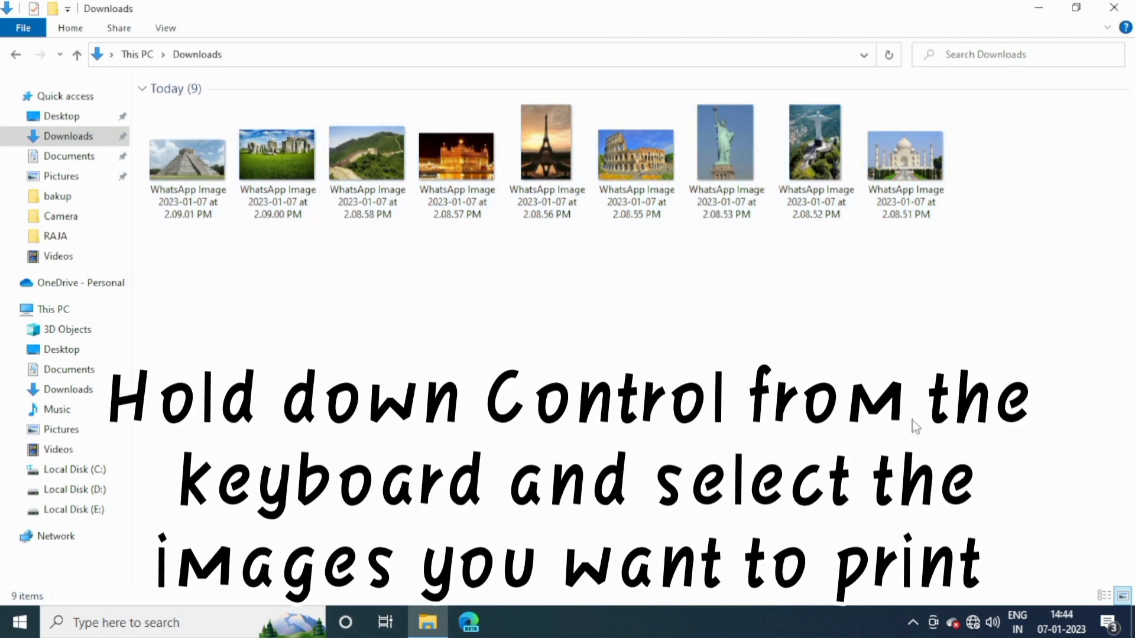
{"action": "left_click", "coordinate": [538, 180]}
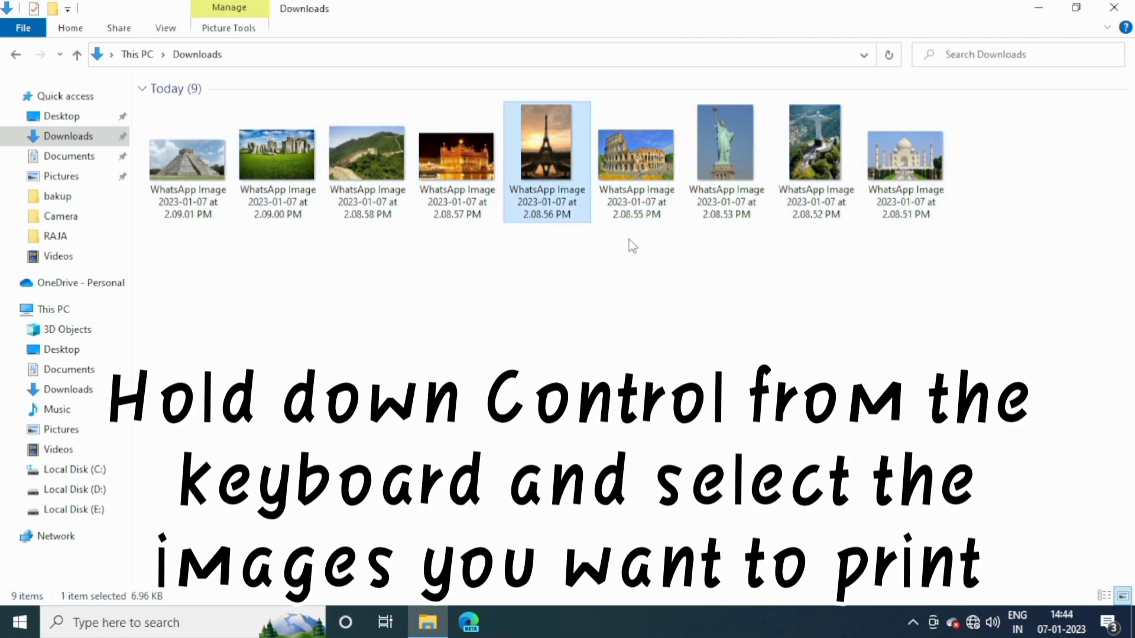
{"action": "left_click", "coordinate": [637, 195], "text": "ctrl"}
{"action": "left_click", "coordinate": [724, 171], "text": "ctrl"}
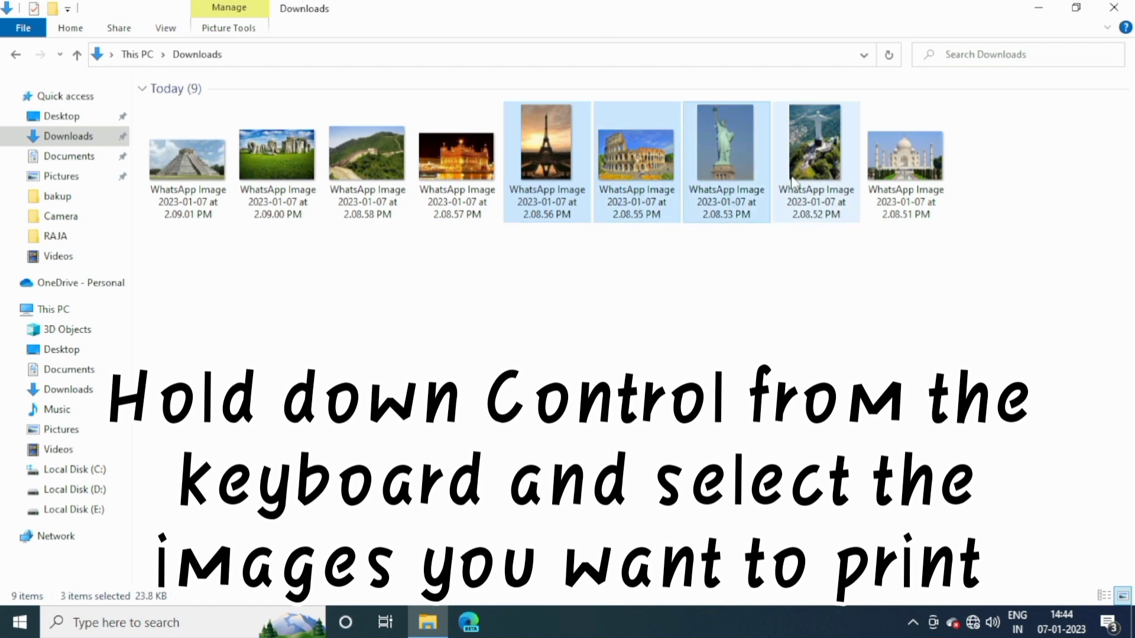
{"action": "left_click", "coordinate": [842, 176], "text": "ctrl"}
{"action": "left_click", "coordinate": [895, 166], "text": "ctrl"}
{"action": "left_click", "coordinate": [438, 186], "text": "ctrl"}
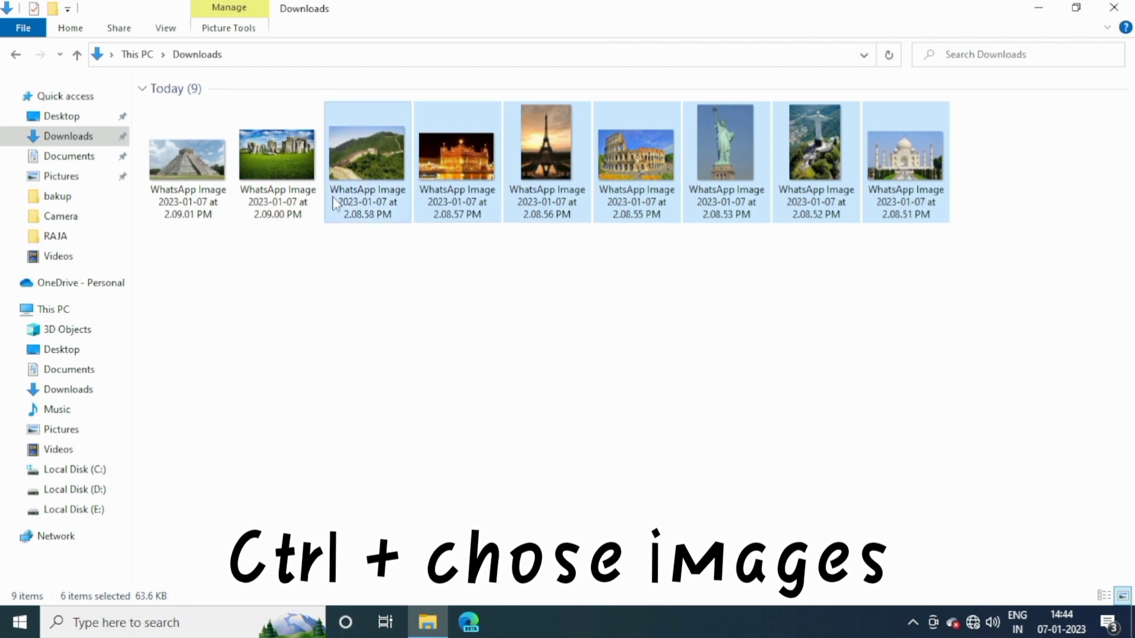
{"action": "left_click", "coordinate": [367, 159], "text": "ctrl"}
{"action": "left_click", "coordinate": [277, 160], "text": "ctrl"}
{"action": "left_click", "coordinate": [187, 163], "text": "ctrl"}
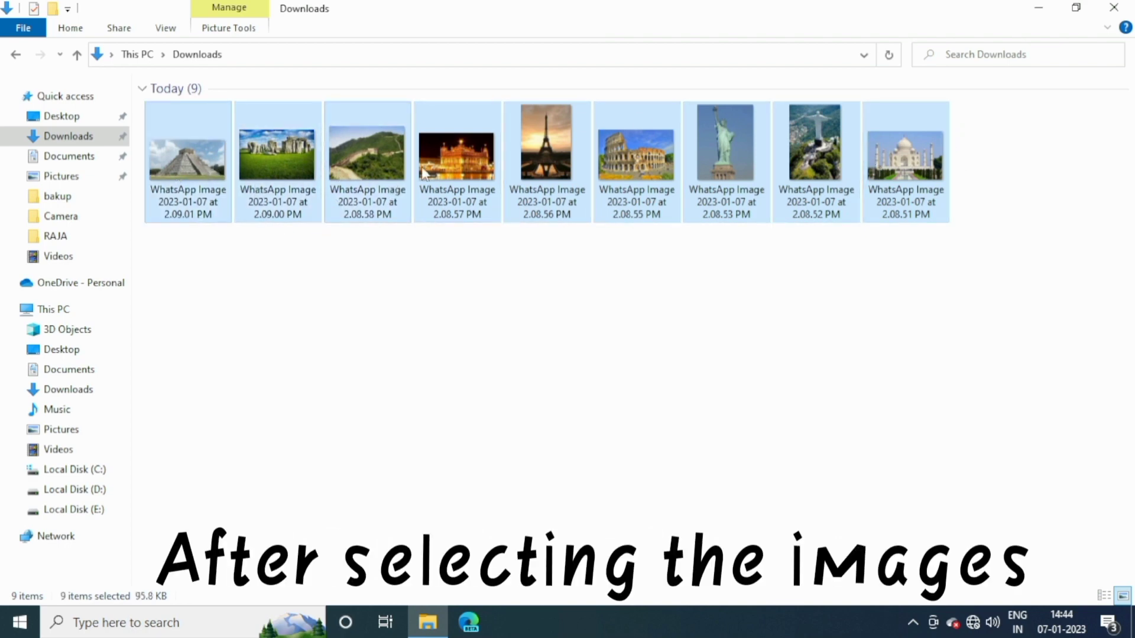
Step: Print the nine selected photos from their right-click menu
{"action": "right_click", "coordinate": [556, 169]}
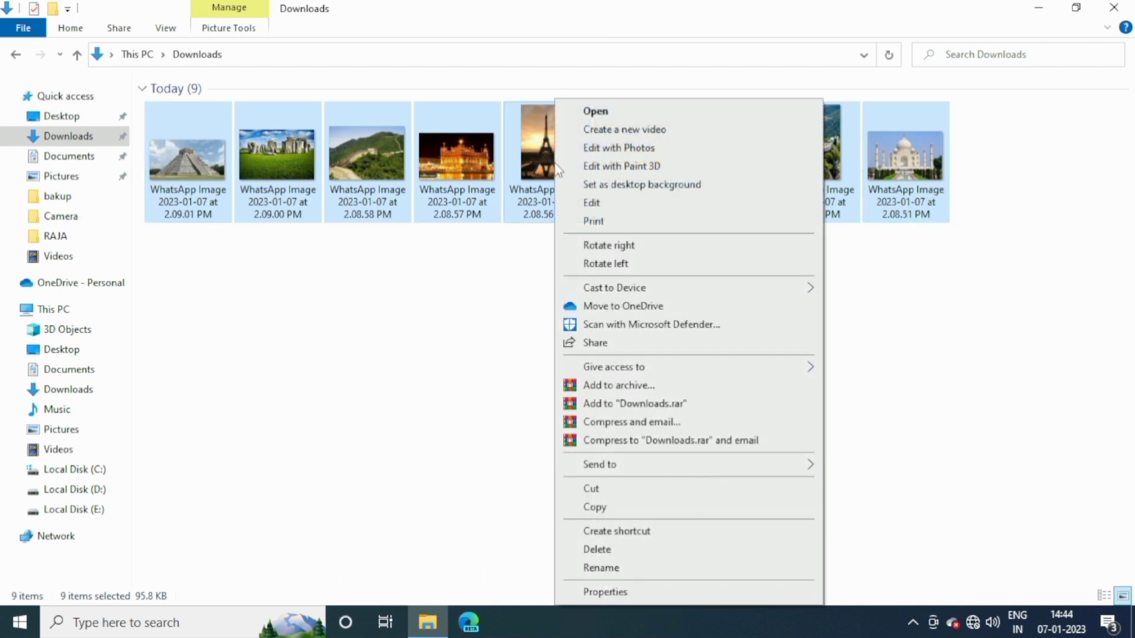
{"action": "left_click", "coordinate": [589, 222]}
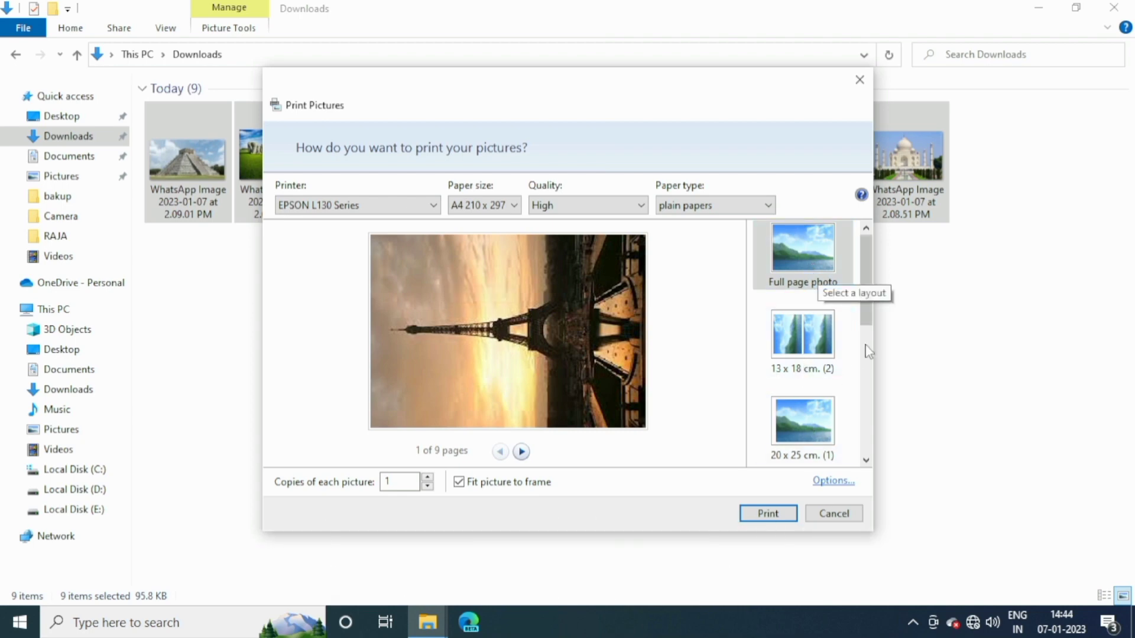
Step: Try the Full page, 13 x 18 cm, 9 x 13 cm and Wallet layouts in turn
{"action": "scroll", "coordinate": [867, 366], "scroll_direction": "down", "scroll_amount": 3}
{"action": "left_click_drag", "start_coordinate": [868, 387], "coordinate": [867, 312]}
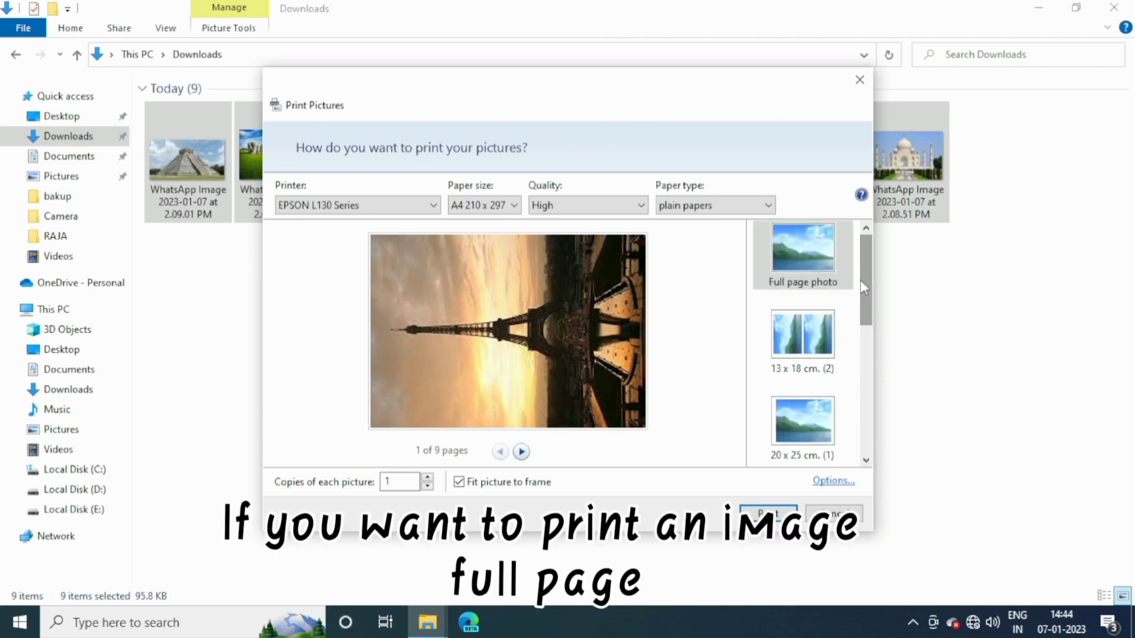
{"action": "left_click", "coordinate": [836, 286]}
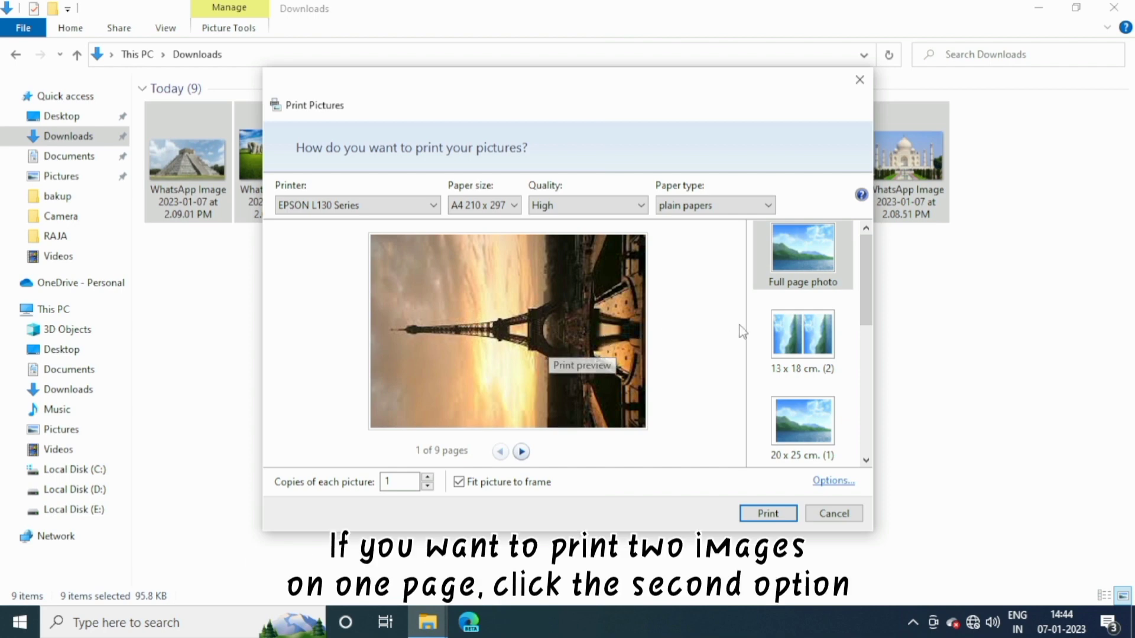
{"action": "left_click", "coordinate": [823, 338]}
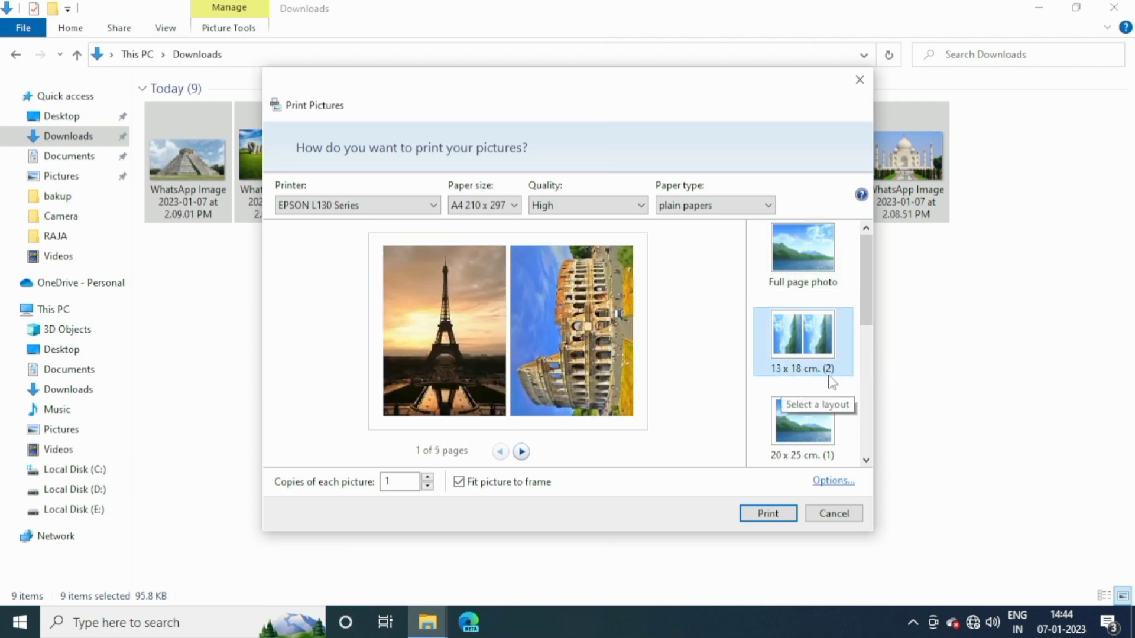
{"action": "left_click_drag", "start_coordinate": [863, 310], "coordinate": [871, 403]}
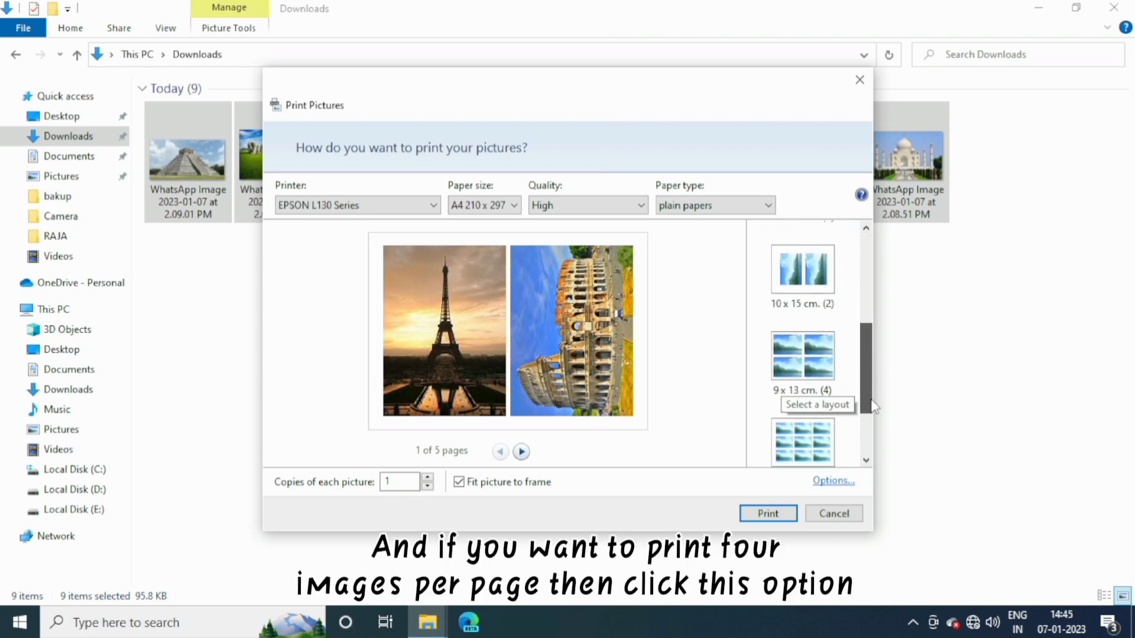
{"action": "left_click", "coordinate": [792, 358]}
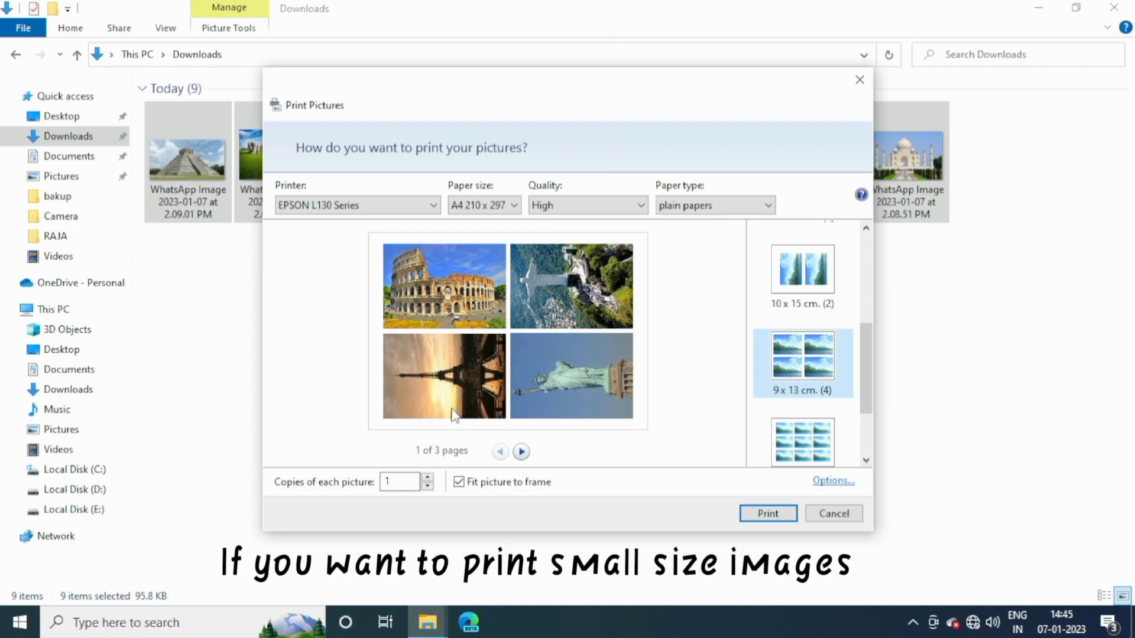
{"action": "left_click", "coordinate": [822, 442]}
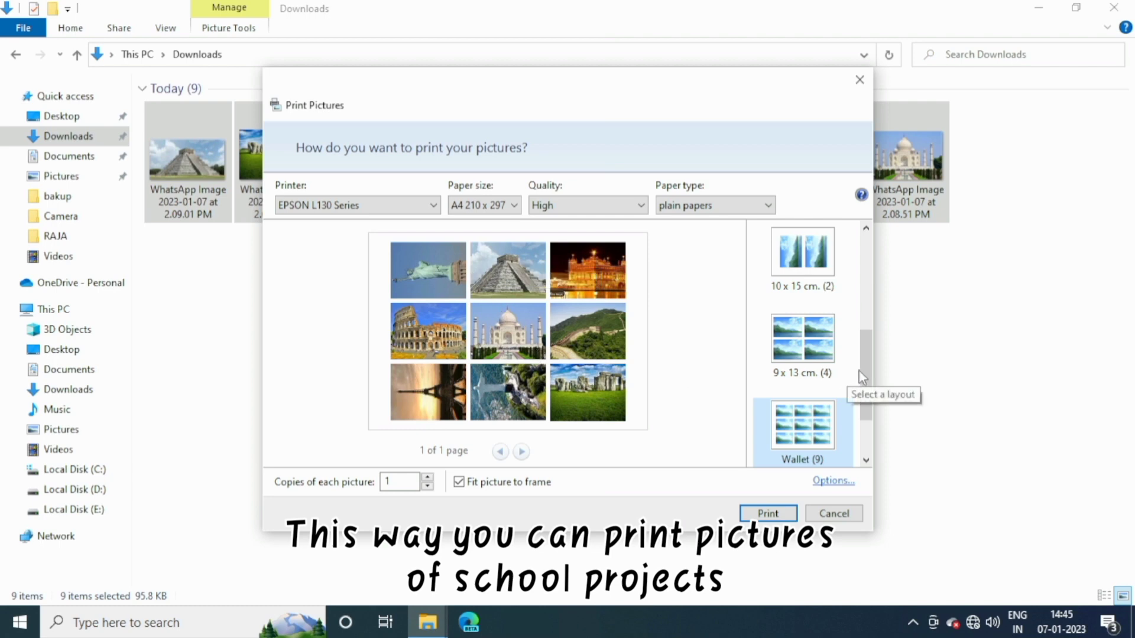
{"action": "scroll", "coordinate": [863, 368], "scroll_direction": "down", "scroll_amount": 2}
Step: Preview the Contact sheet (35) layout, then return to Wallet (9) for a three-by-three grid
{"action": "left_click", "coordinate": [807, 436]}
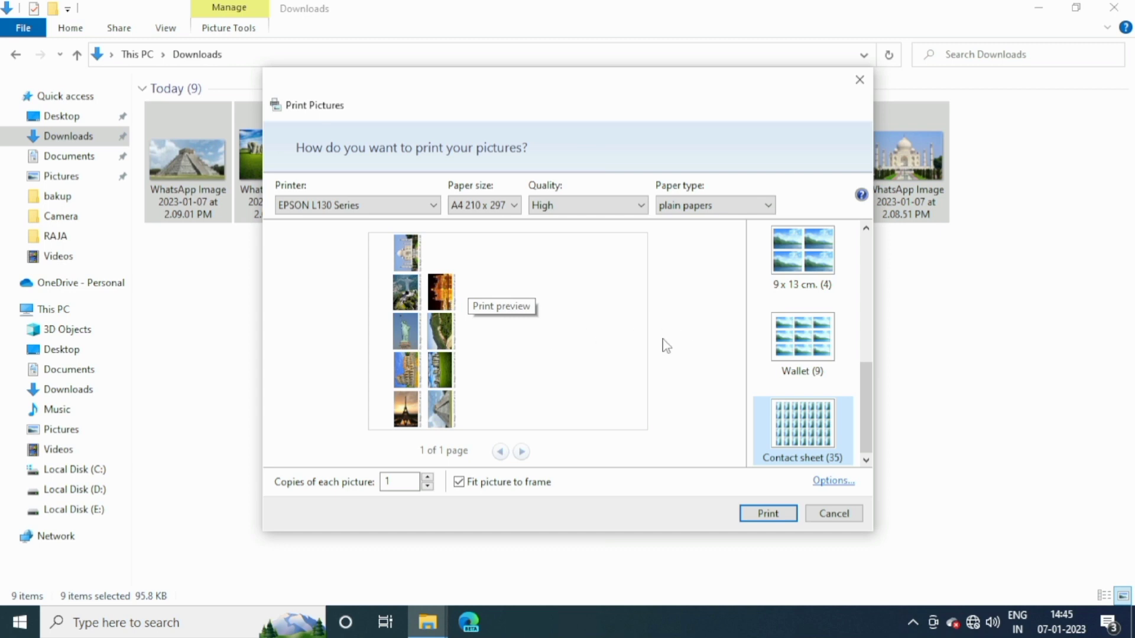
{"action": "left_click", "coordinate": [801, 349]}
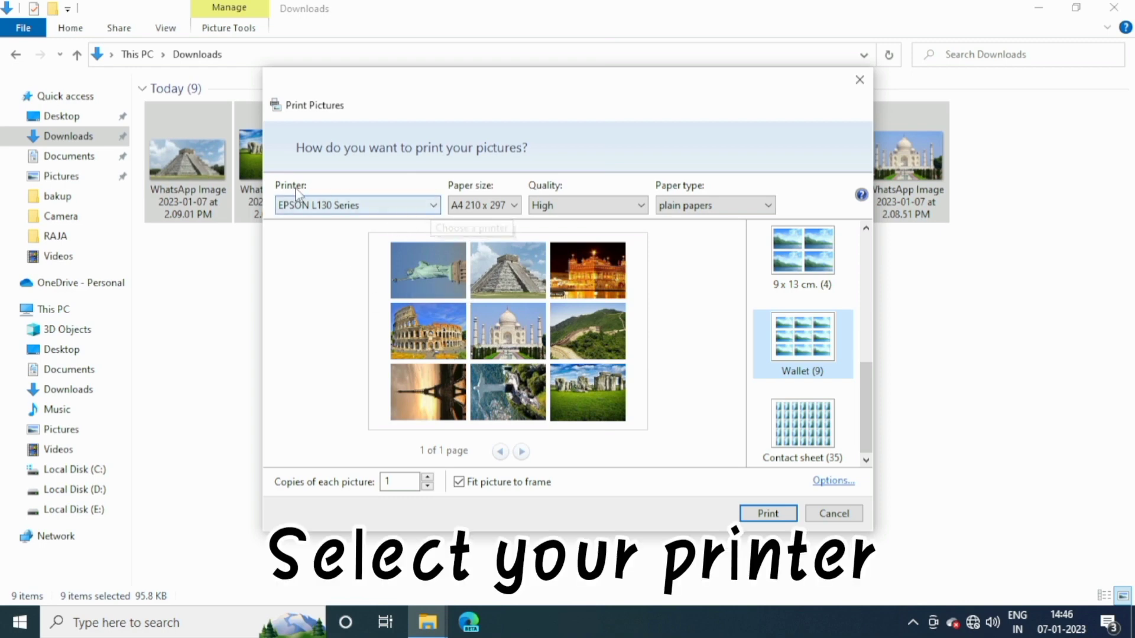
Step: Choose EPSON L130 Series as the printer and review the paper size list
{"action": "left_click", "coordinate": [433, 206]}
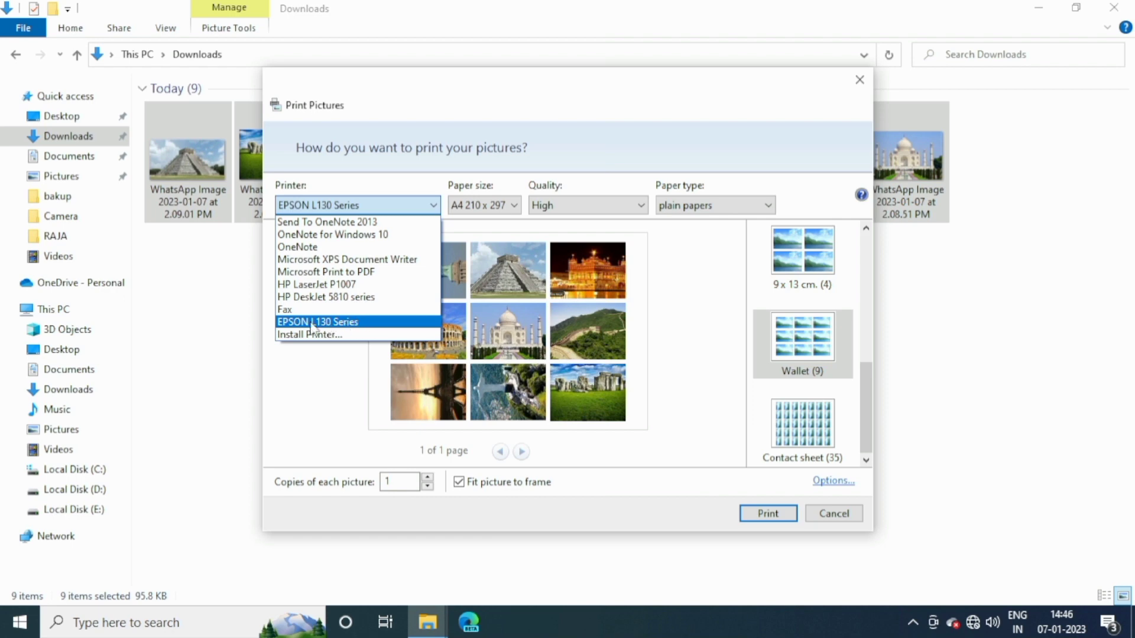
{"action": "left_click", "coordinate": [353, 323]}
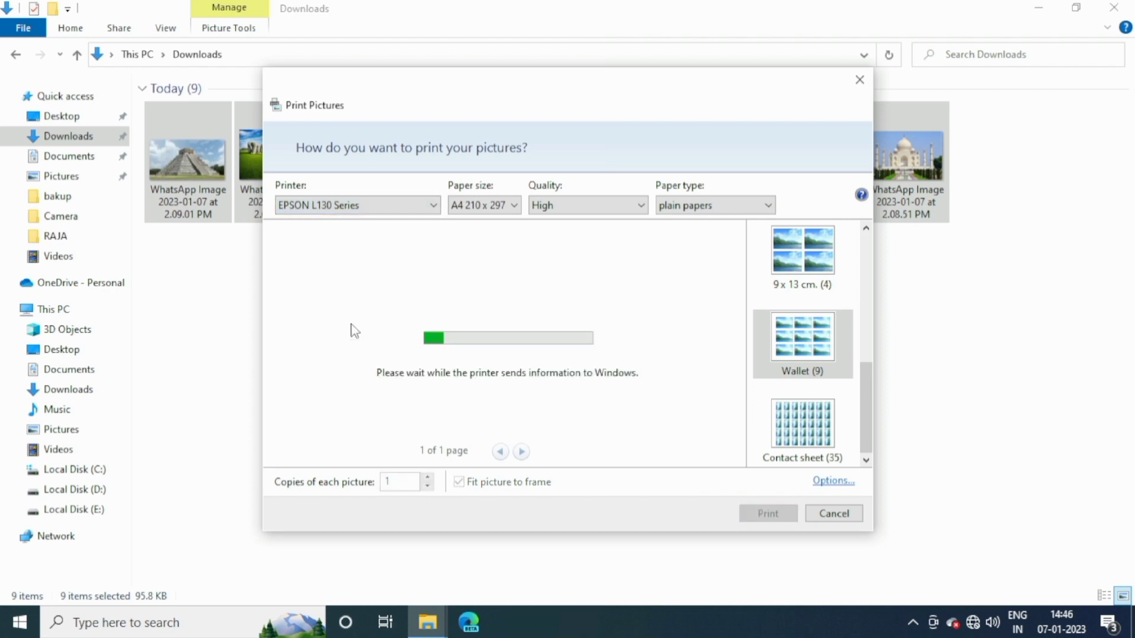
{"action": "left_click", "coordinate": [510, 213]}
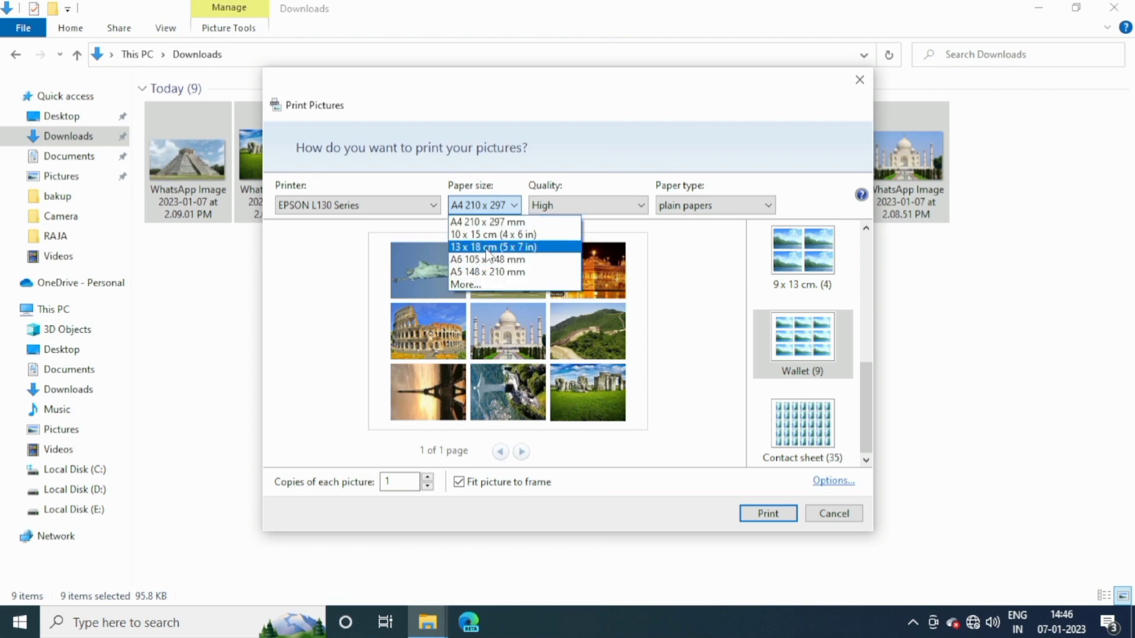
Step: Keep A4 paper and plain papers, trying Standard quality before settling on High
{"action": "left_click", "coordinate": [538, 227]}
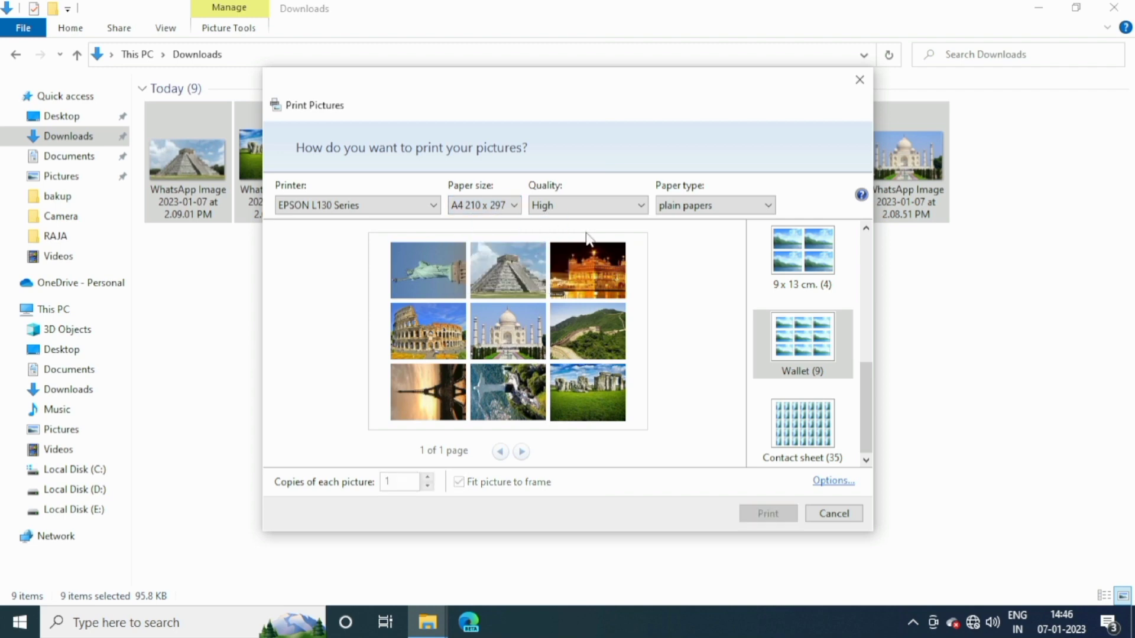
{"action": "left_click", "coordinate": [642, 206]}
{"action": "left_click", "coordinate": [548, 234]}
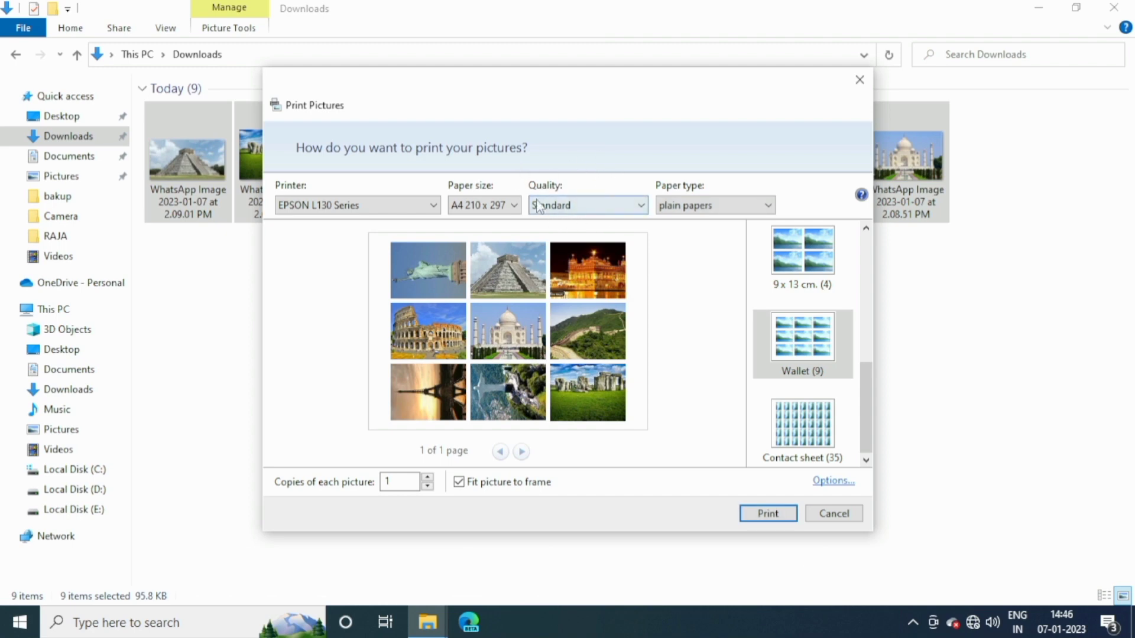
{"action": "left_click", "coordinate": [641, 207]}
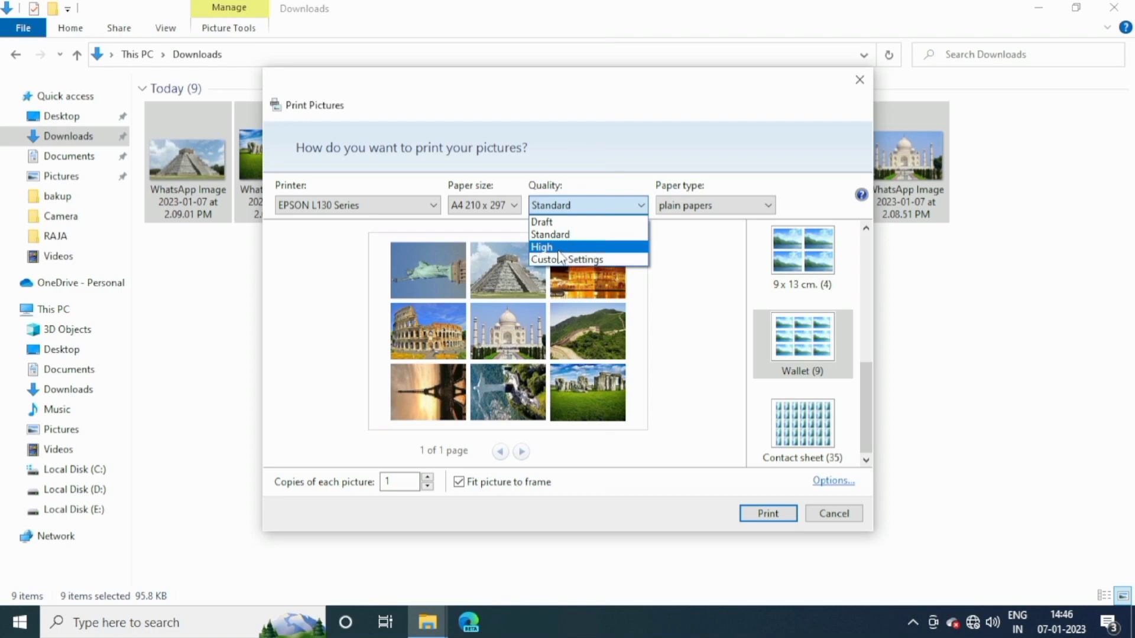
{"action": "left_click", "coordinate": [563, 248]}
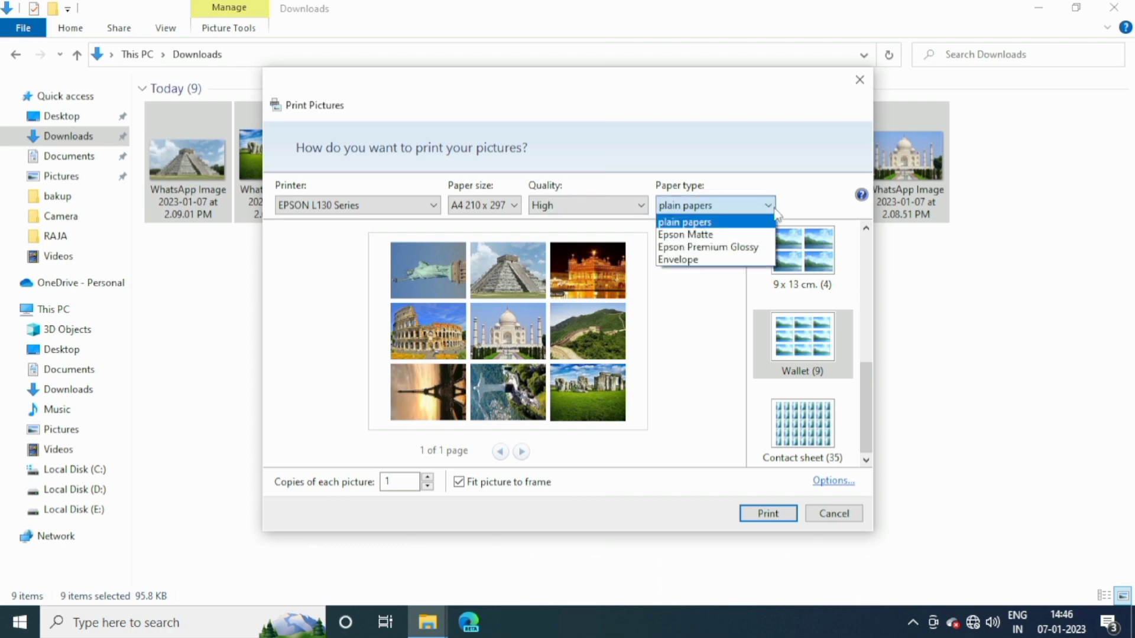
{"action": "left_click", "coordinate": [708, 224]}
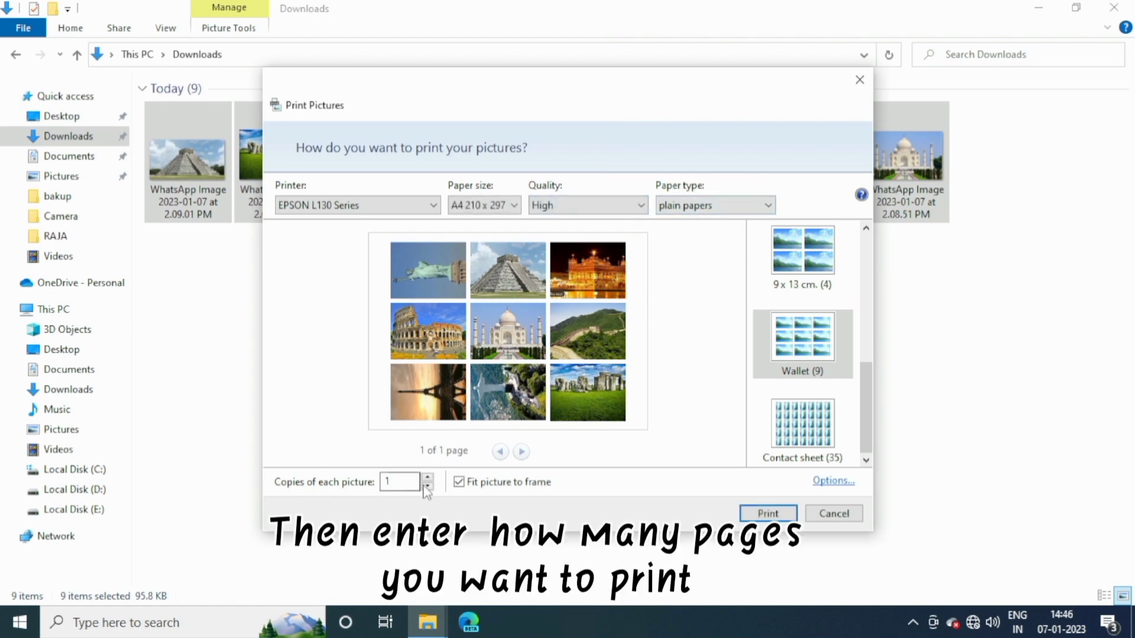
{"action": "left_click", "coordinate": [426, 487]}
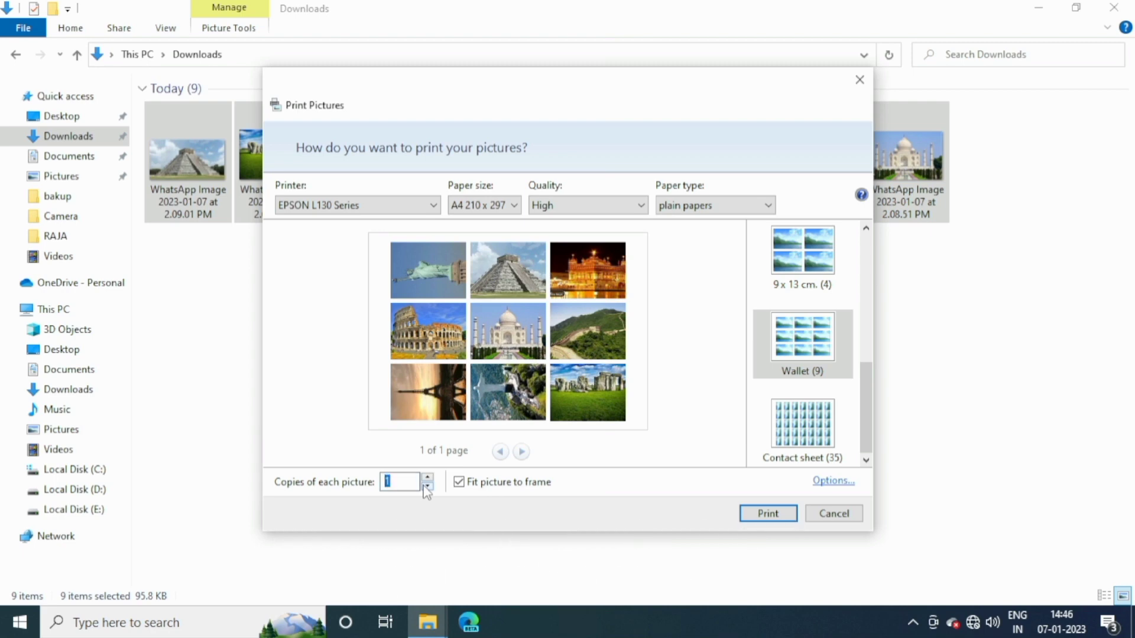
{"action": "key", "text": "BackSpace"}
{"action": "type", "text": "2"}
{"action": "key", "text": "BackSpace"}
{"action": "type", "text": "3"}
{"action": "key", "text": "BackSpace"}
{"action": "type", "text": "1"}
Step: Print the Wallet (9) page to the EPSON L130 Series
{"action": "left_click", "coordinate": [768, 513]}
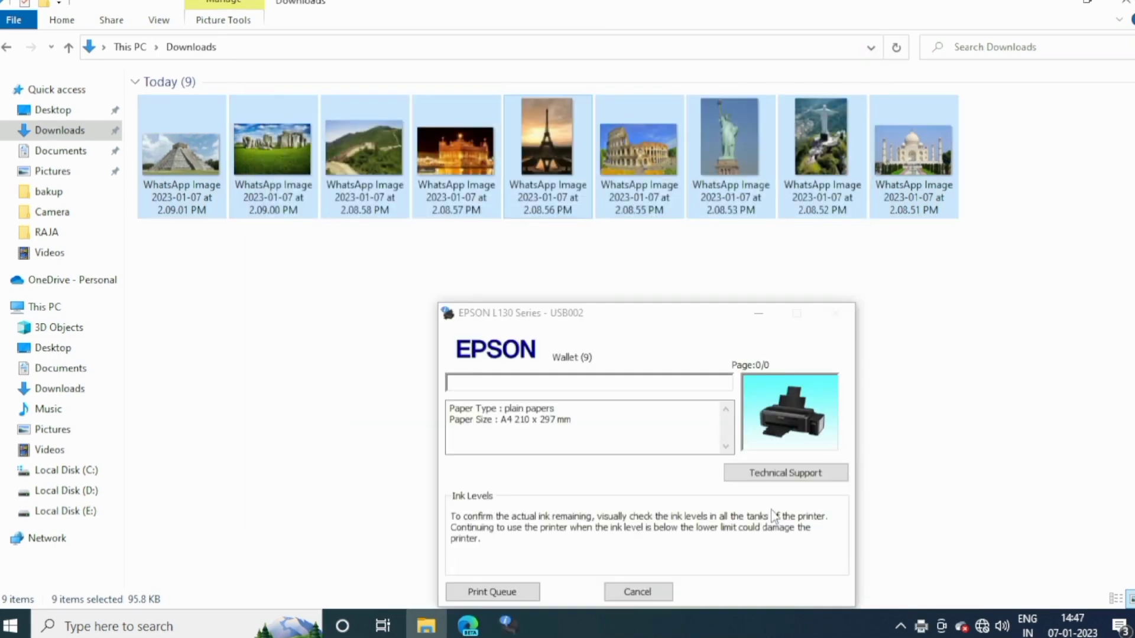